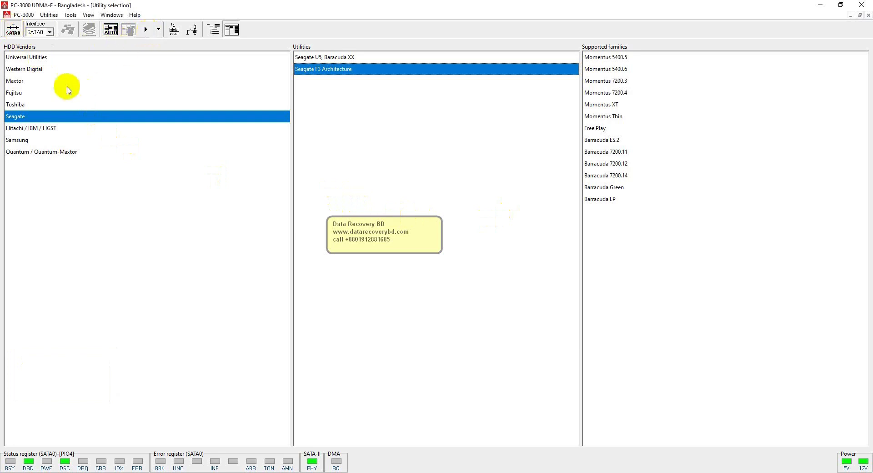
Start the Universal PC-3000 AT Utility and view the drive's S.M.A.R.T. attributes.
{"action": "left_click", "coordinate": [64, 57]}
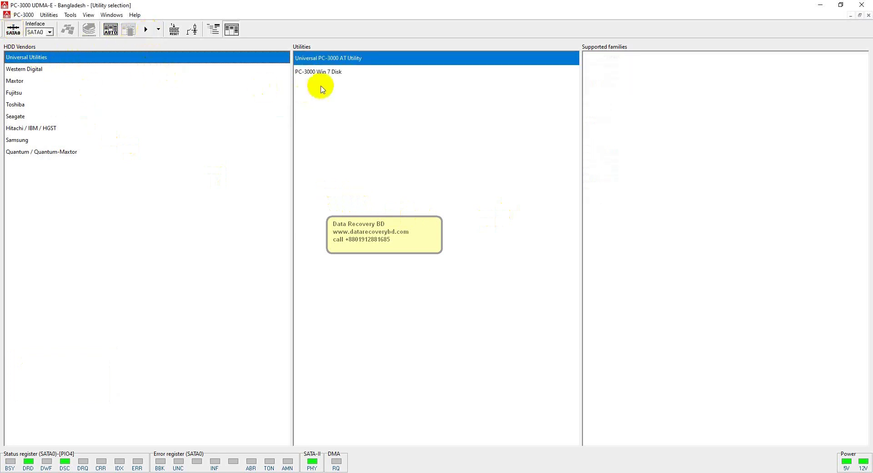
{"action": "left_click", "coordinate": [146, 29]}
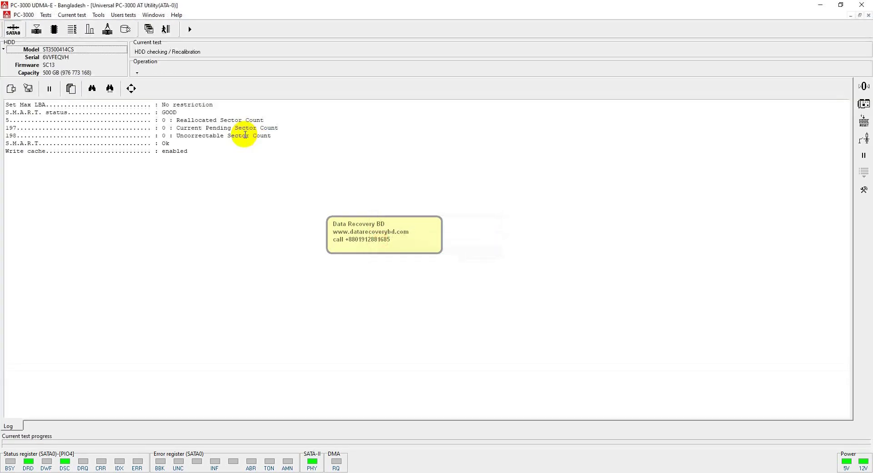
{"action": "left_click", "coordinate": [99, 16]}
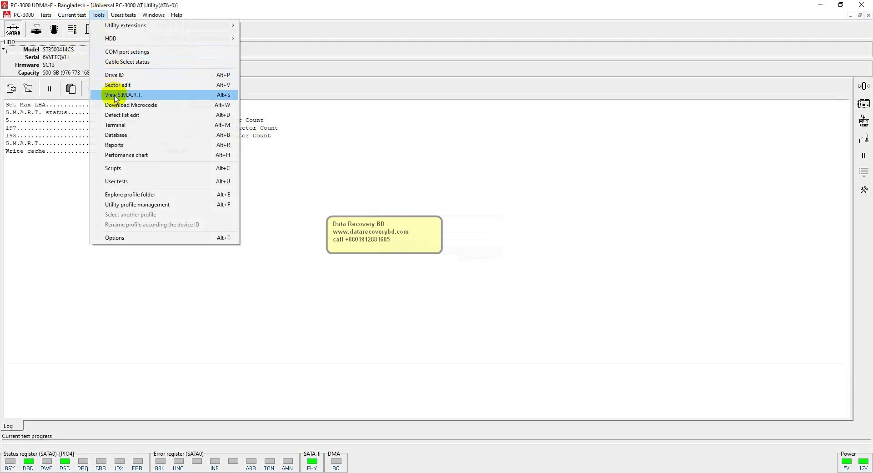
{"action": "left_click", "coordinate": [116, 94]}
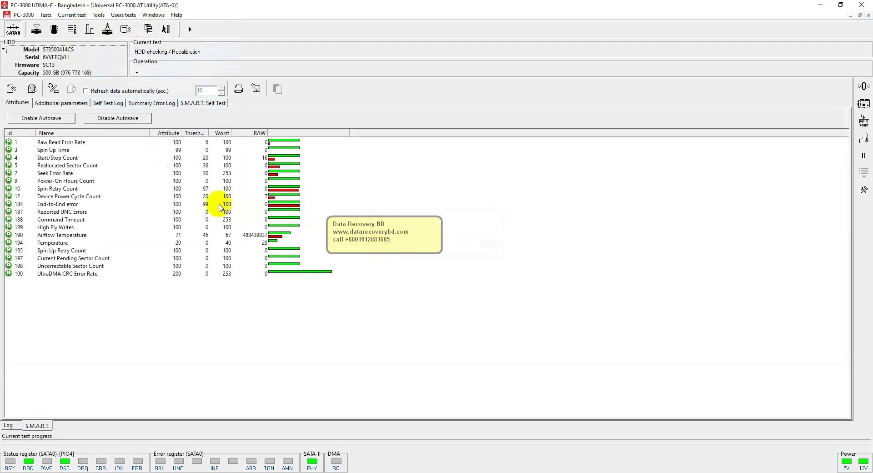
Open the drive's sectors in Sector edit with write access, accepting the warning.
{"action": "left_click", "coordinate": [99, 15]}
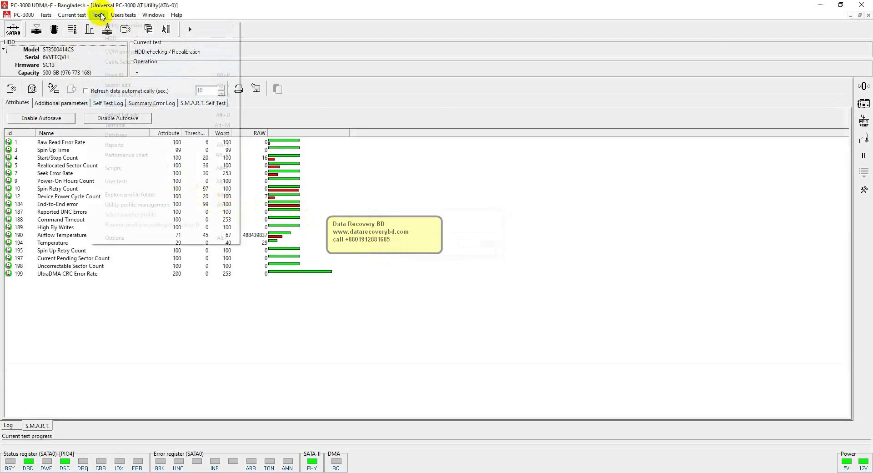
{"action": "left_click", "coordinate": [117, 85]}
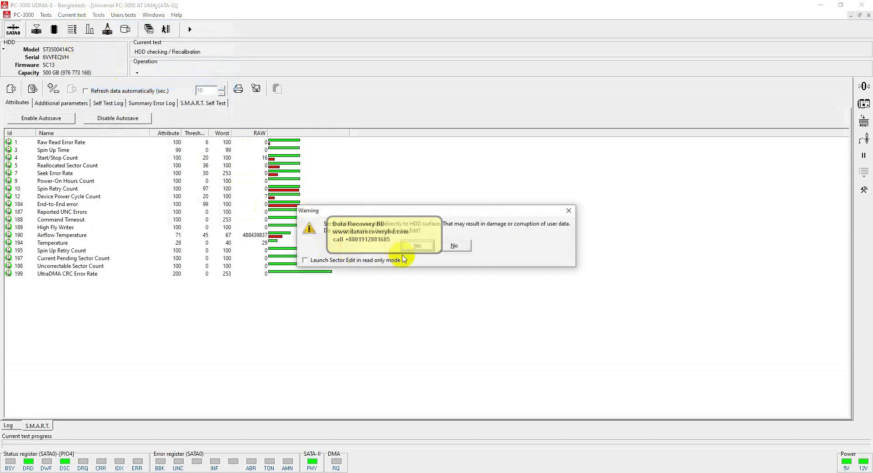
{"action": "left_click", "coordinate": [418, 246]}
{"action": "left_click", "coordinate": [443, 249]}
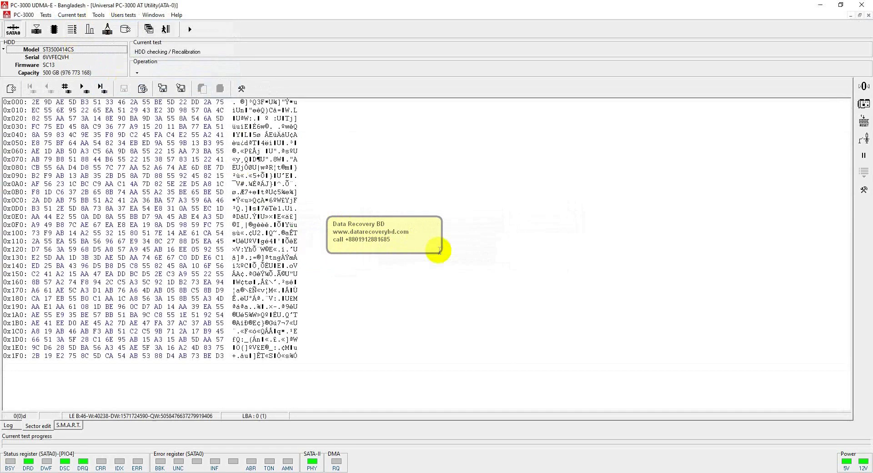
Close the Sector edit and S.M.A.R.T. views and exit the universal utility.
{"action": "left_click", "coordinate": [19, 93]}
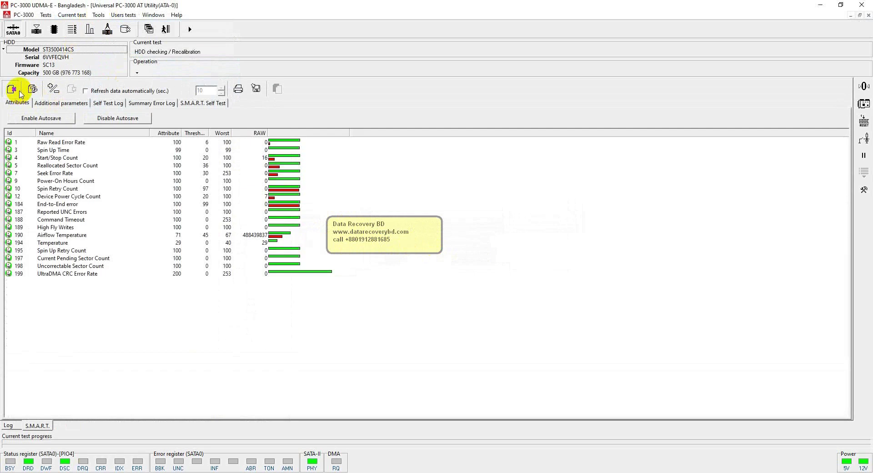
{"action": "left_click", "coordinate": [19, 92]}
{"action": "left_click", "coordinate": [20, 88]}
{"action": "left_click", "coordinate": [166, 29]}
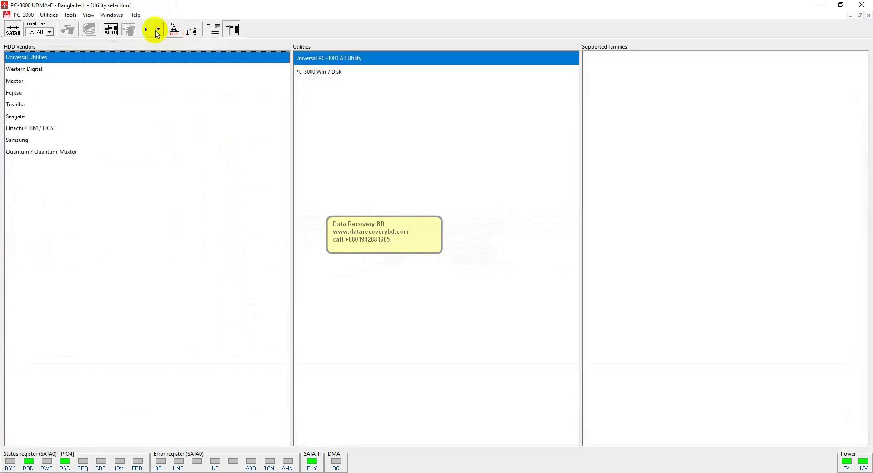
Auto-detect the drive's utility, start Seagate F3 Architecture with family 40 Hepburn, and show the log.
{"action": "left_click", "coordinate": [111, 29]}
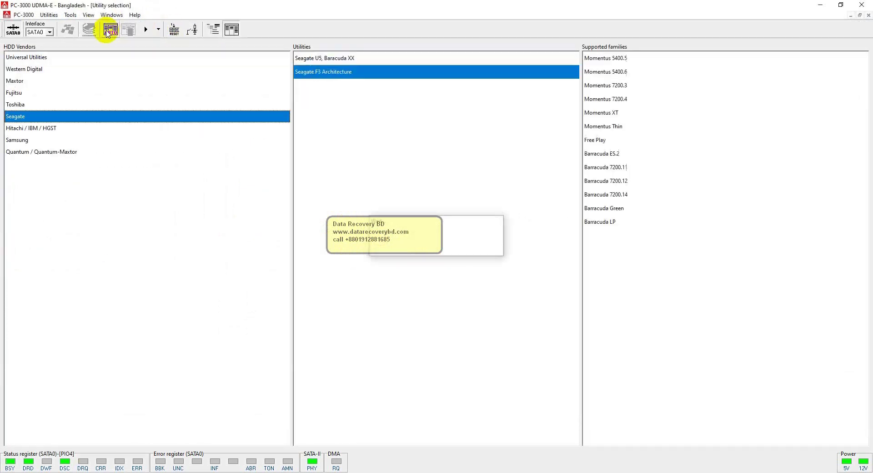
{"action": "left_click", "coordinate": [147, 30]}
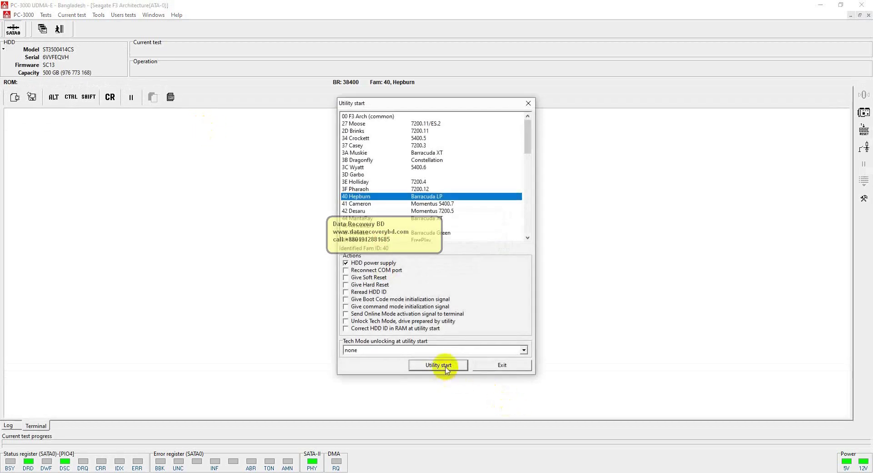
{"action": "left_click", "coordinate": [438, 365]}
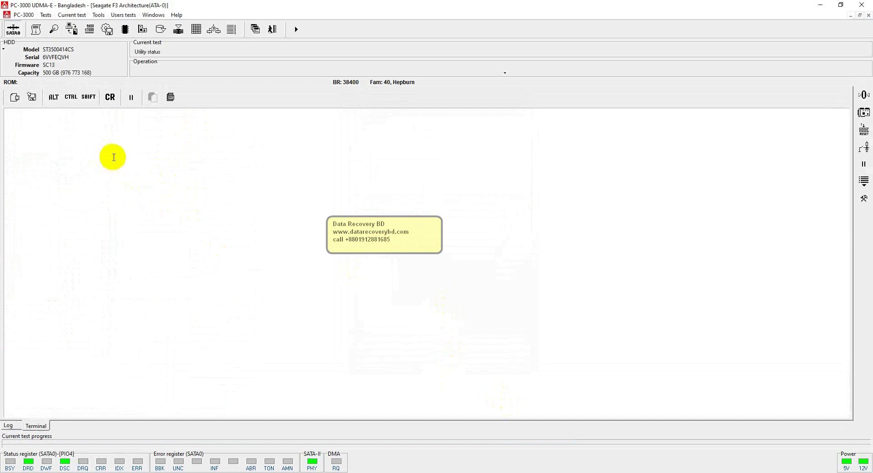
{"action": "left_click", "coordinate": [10, 425]}
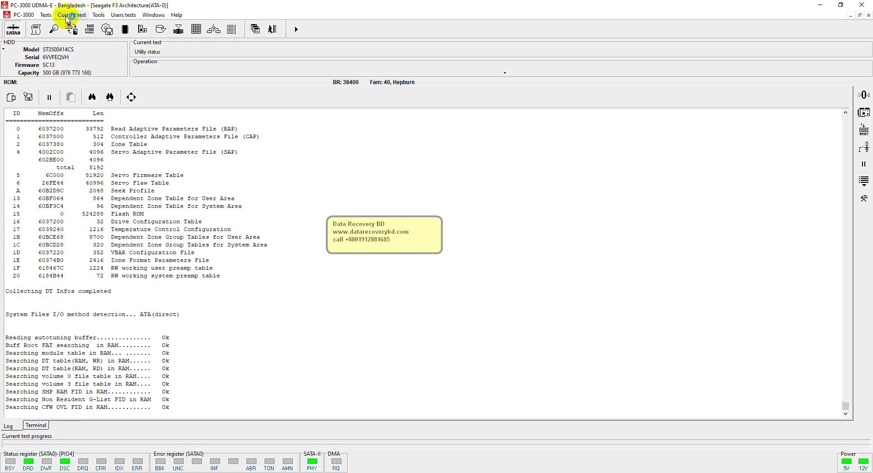
Back up the HDD resources to the suggested drive profile, keeping the preselected ROM, DT, module, system file, ID page and loader options.
{"action": "left_click", "coordinate": [99, 15]}
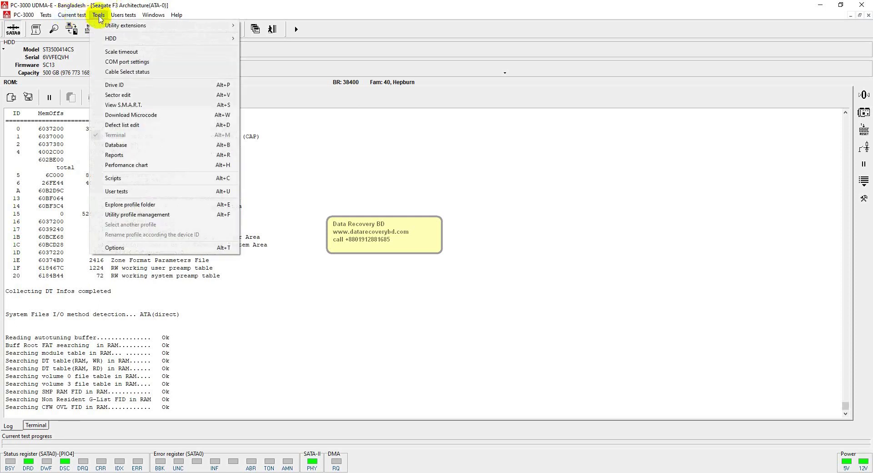
{"action": "mouse_move", "coordinate": [46, 15]}
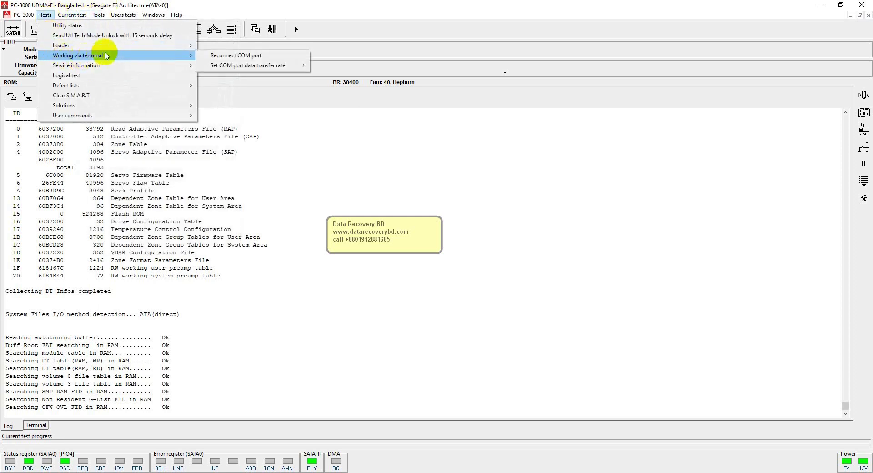
{"action": "mouse_move", "coordinate": [141, 64]}
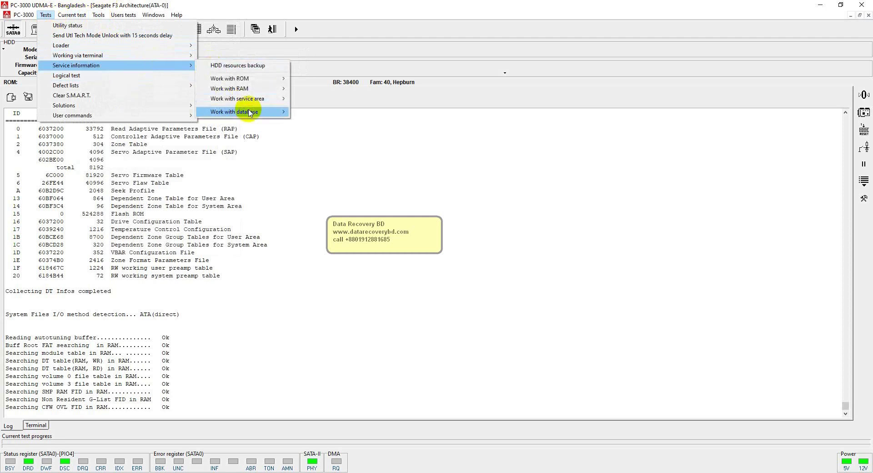
{"action": "left_click", "coordinate": [257, 65]}
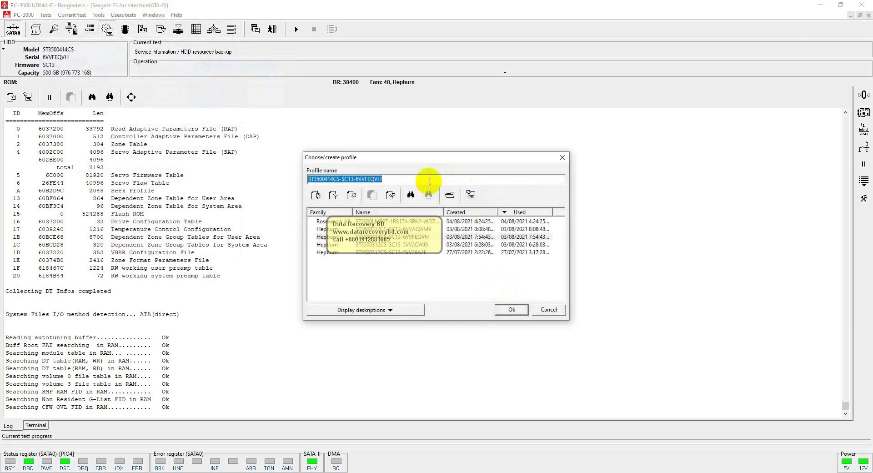
{"action": "left_click", "coordinate": [511, 310]}
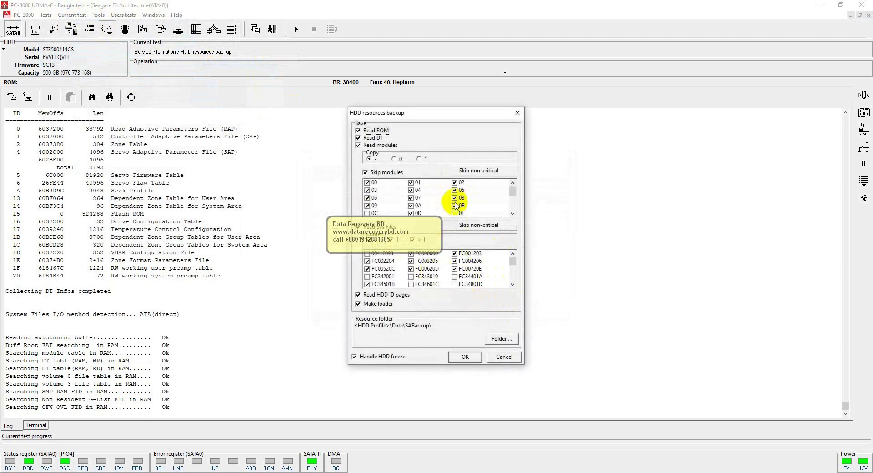
{"action": "left_click_drag", "start_coordinate": [512, 191], "coordinate": [512, 173]}
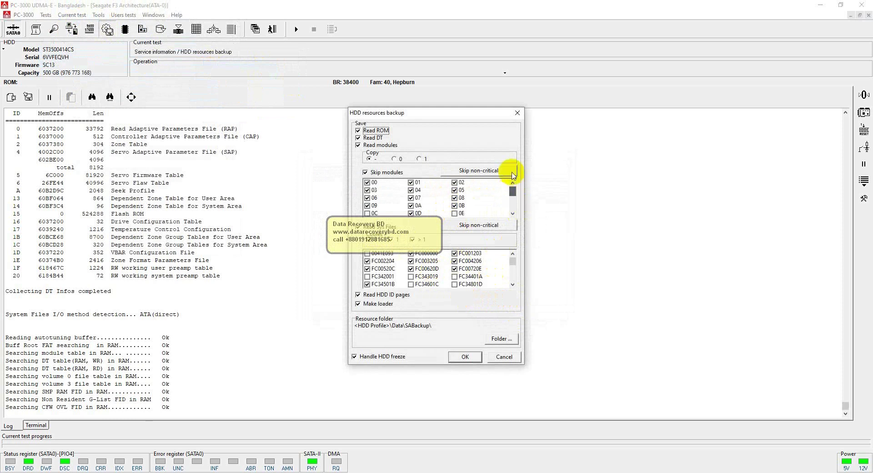
{"action": "left_click", "coordinate": [462, 357]}
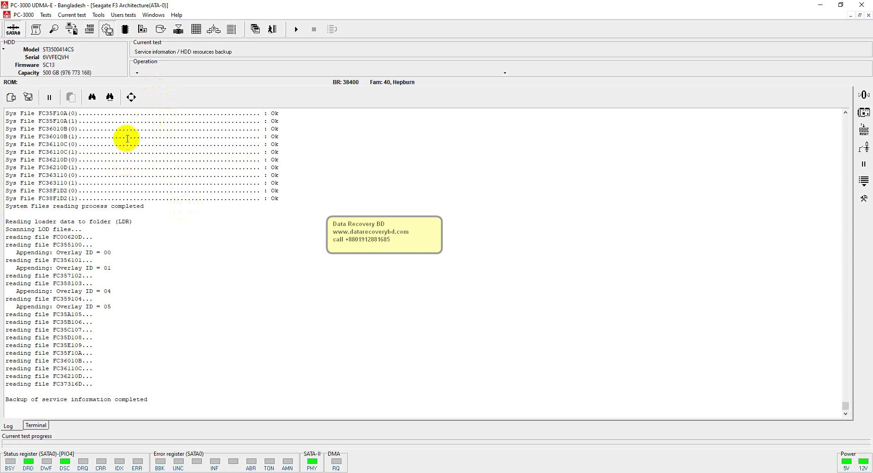
View the drive's S.M.A.R.T. attributes in the Seagate F3 utility.
{"action": "left_click", "coordinate": [99, 15]}
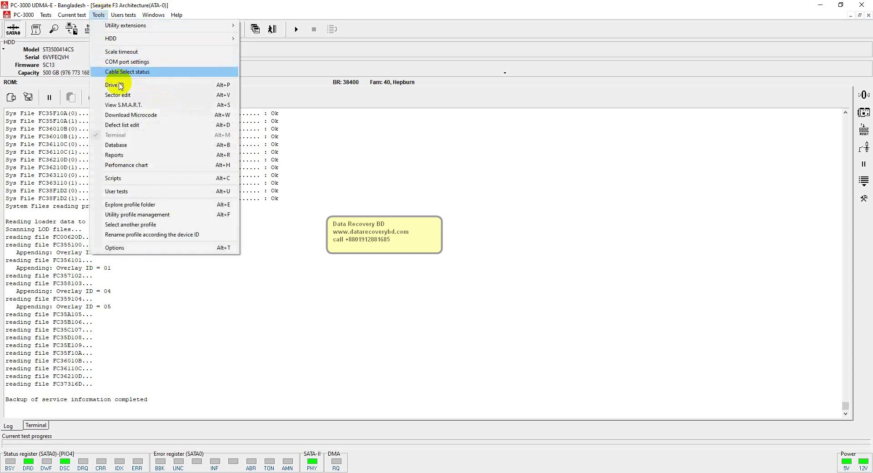
{"action": "left_click", "coordinate": [124, 105]}
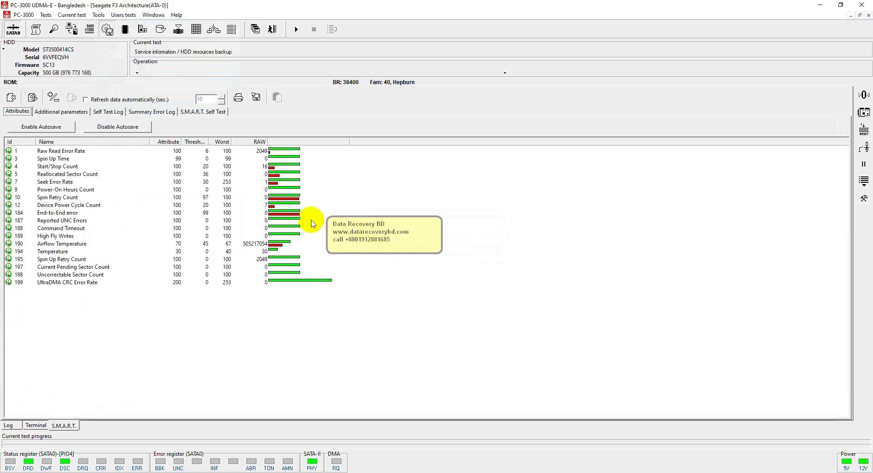
{"action": "left_click", "coordinate": [97, 15]}
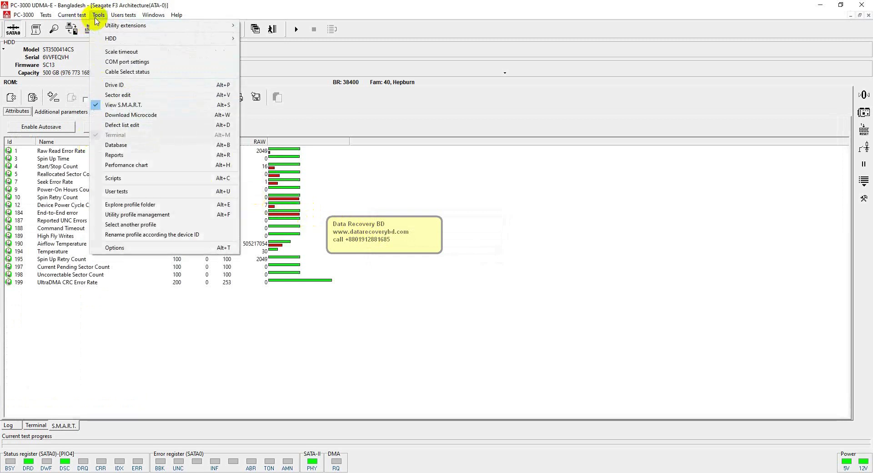
Inspect the HDD ID parameters stored in the ROM, cancel without editing them, and close the S.M.A.R.T. view.
{"action": "left_click", "coordinate": [45, 15]}
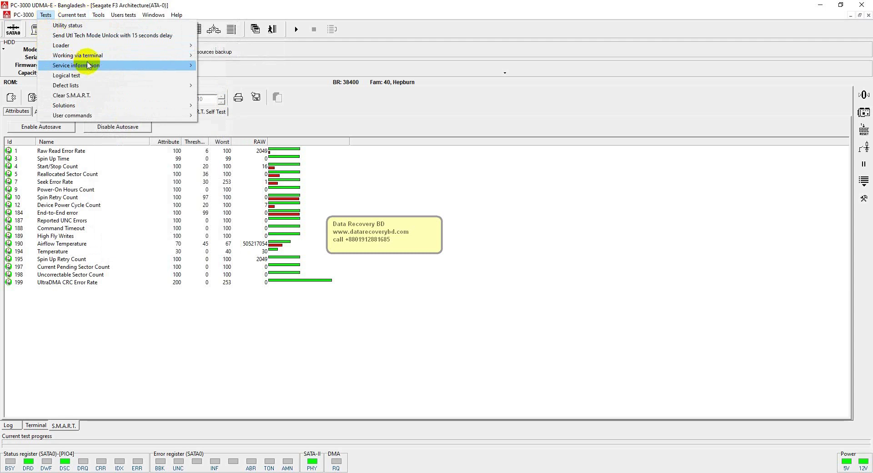
{"action": "mouse_move", "coordinate": [176, 65]}
{"action": "mouse_move", "coordinate": [279, 79]}
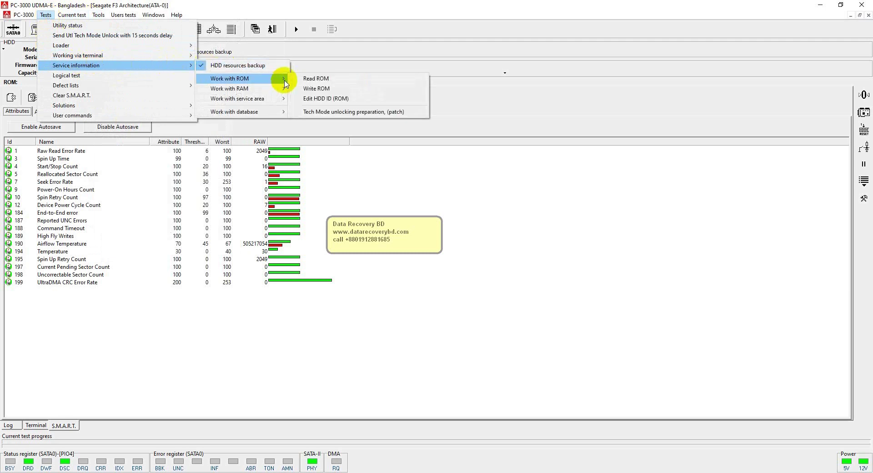
{"action": "left_click", "coordinate": [329, 99]}
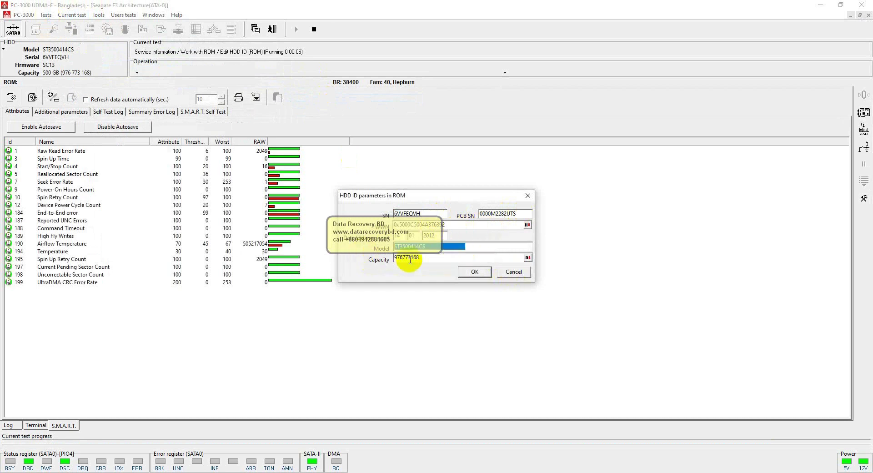
{"action": "left_click", "coordinate": [415, 257]}
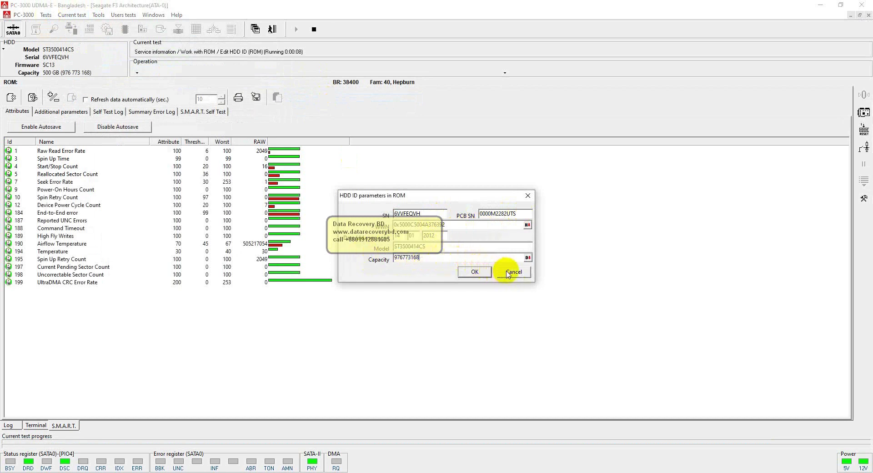
{"action": "left_click", "coordinate": [510, 272]}
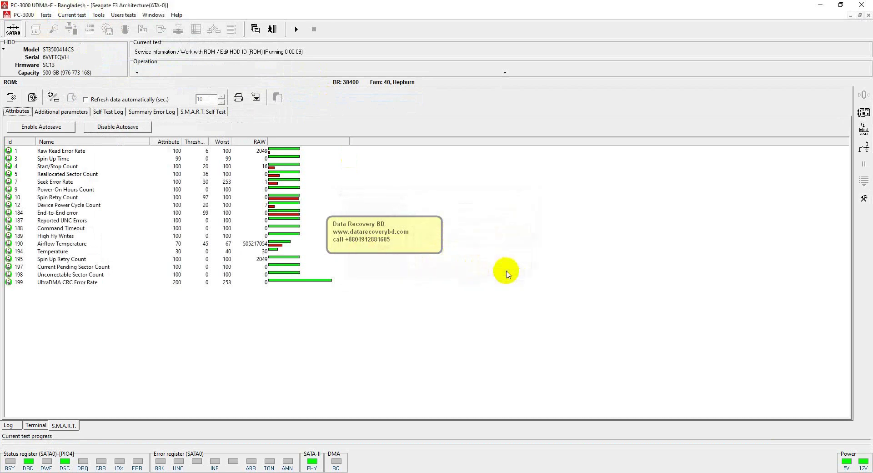
{"action": "left_click", "coordinate": [11, 97]}
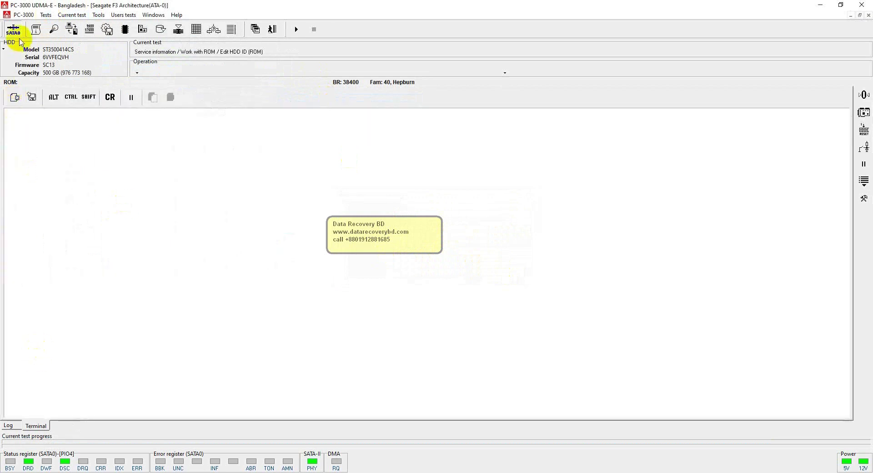
Put the drive in standby and power-cycle it, and reconnect the terminal through the Silicon Labs CP210x USB to UART Bridge (COM3).
{"action": "left_click", "coordinate": [864, 165]}
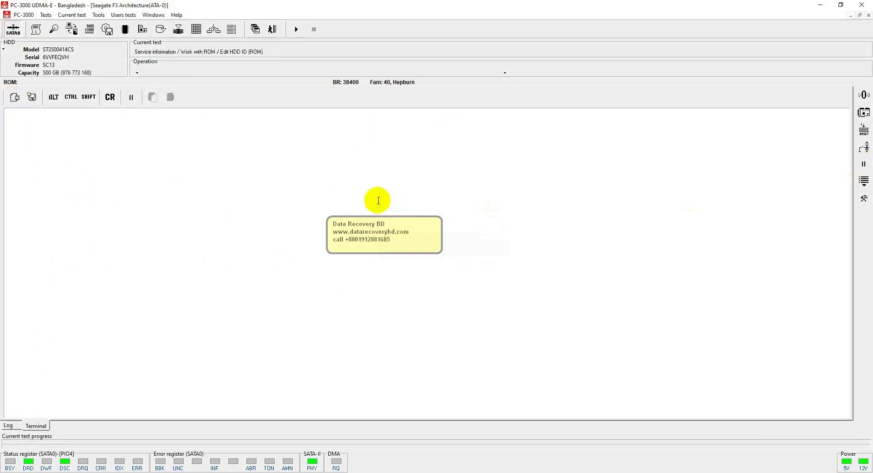
{"action": "left_click", "coordinate": [13, 31]}
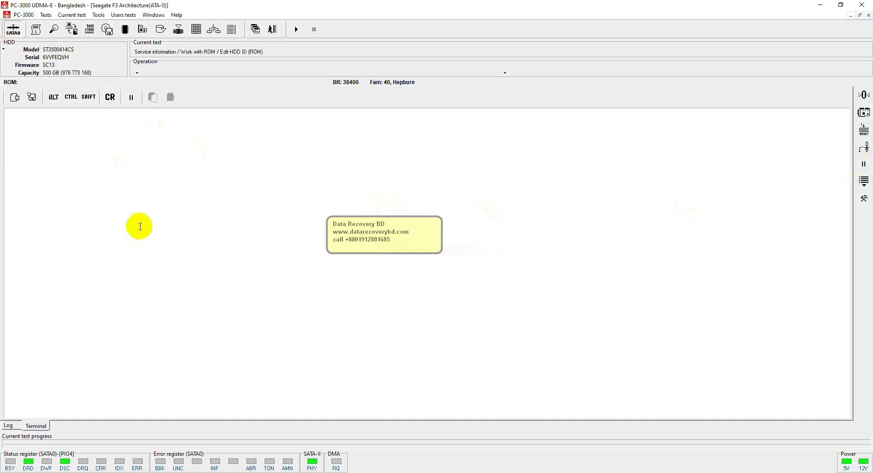
{"action": "left_click", "coordinate": [71, 29]}
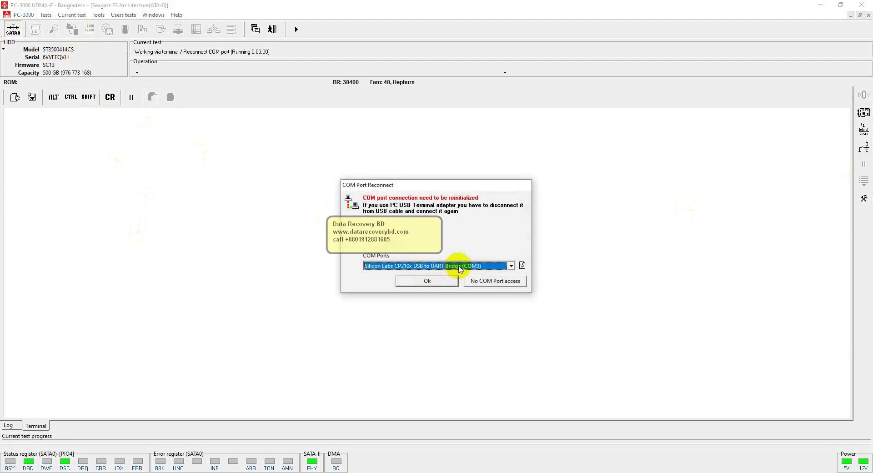
{"action": "left_click", "coordinate": [427, 281]}
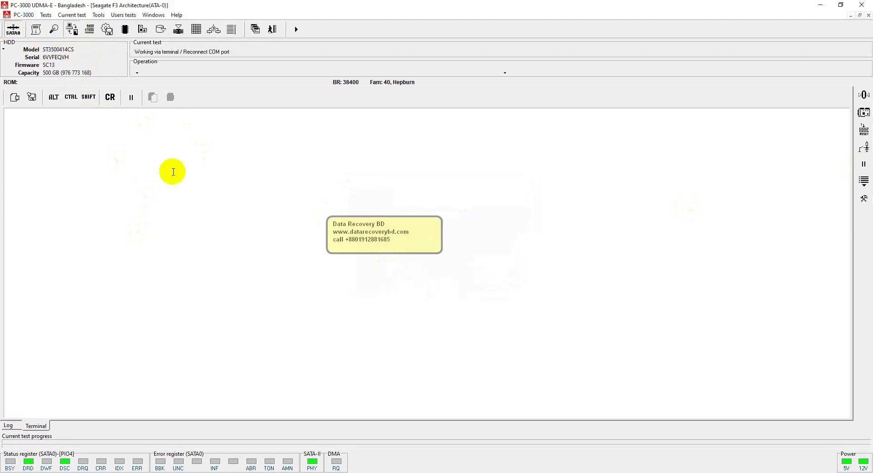
Power-cycle the drive from standby with the terminal connected, and query its firmware package information in ASCII Diag mode.
{"action": "left_click", "coordinate": [864, 165]}
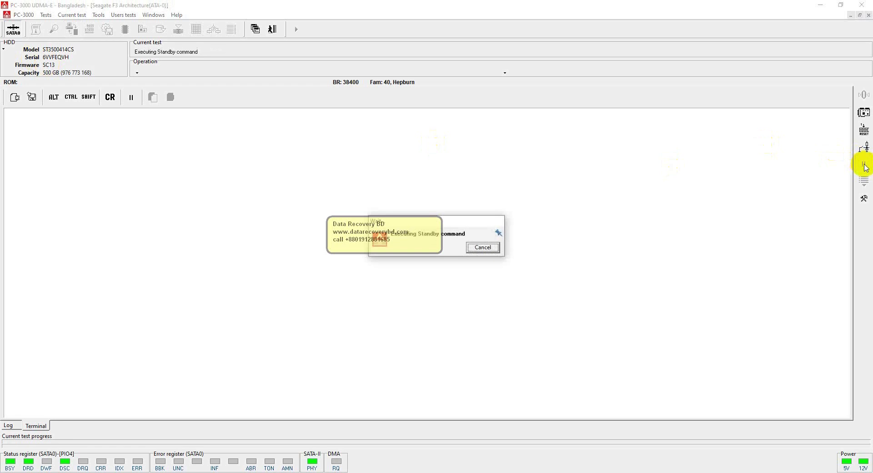
{"action": "left_click", "coordinate": [14, 29]}
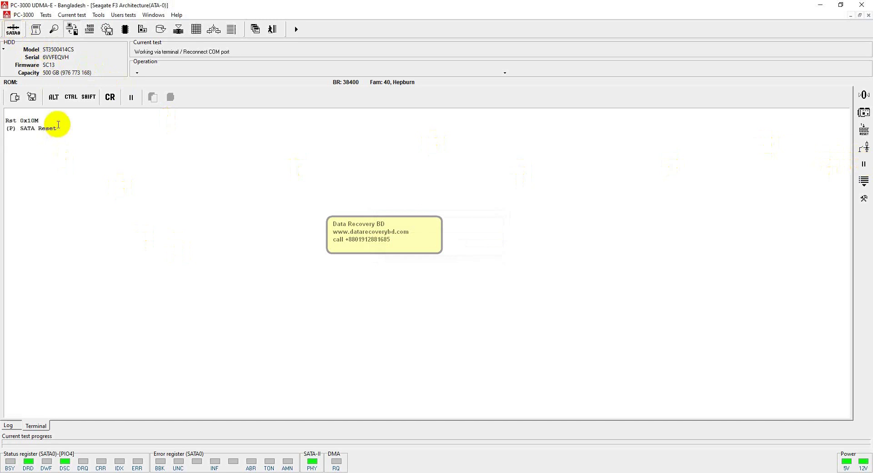
{"action": "key", "text": "ctrl+z"}
{"action": "key", "text": "ctrl+l"}
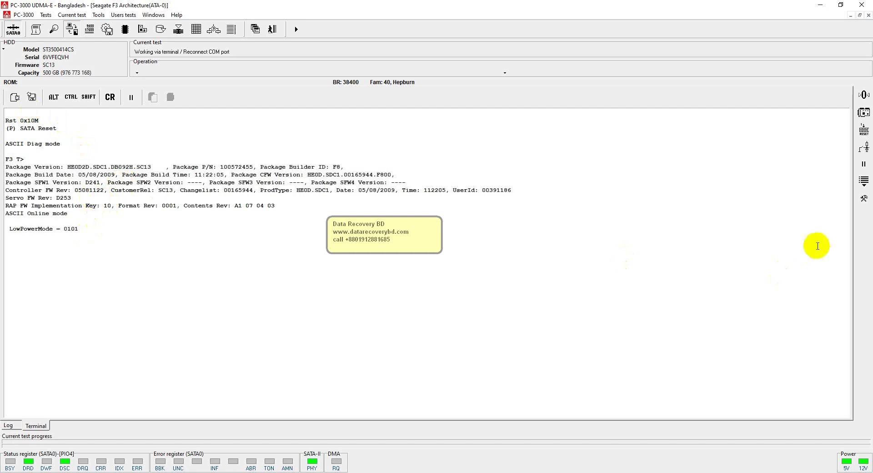
Put the drive in standby, check the log, and switch off the HDD power supply.
{"action": "left_click", "coordinate": [863, 164]}
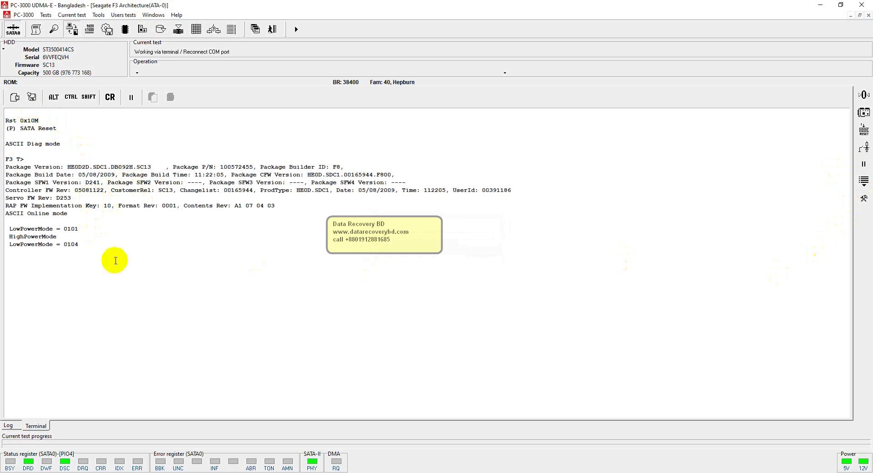
{"action": "left_click", "coordinate": [8, 425]}
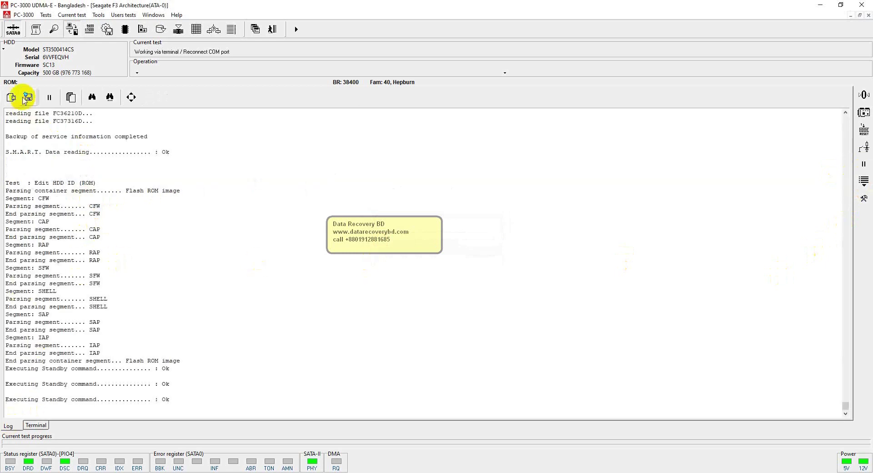
{"action": "left_click", "coordinate": [13, 30]}
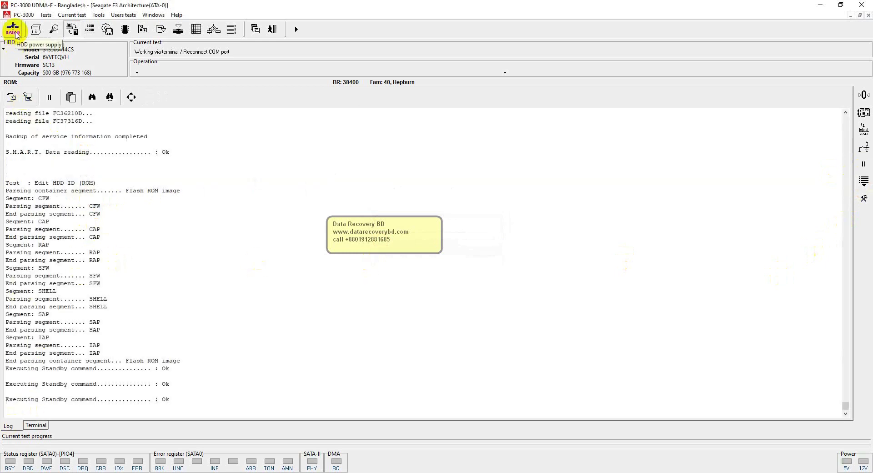